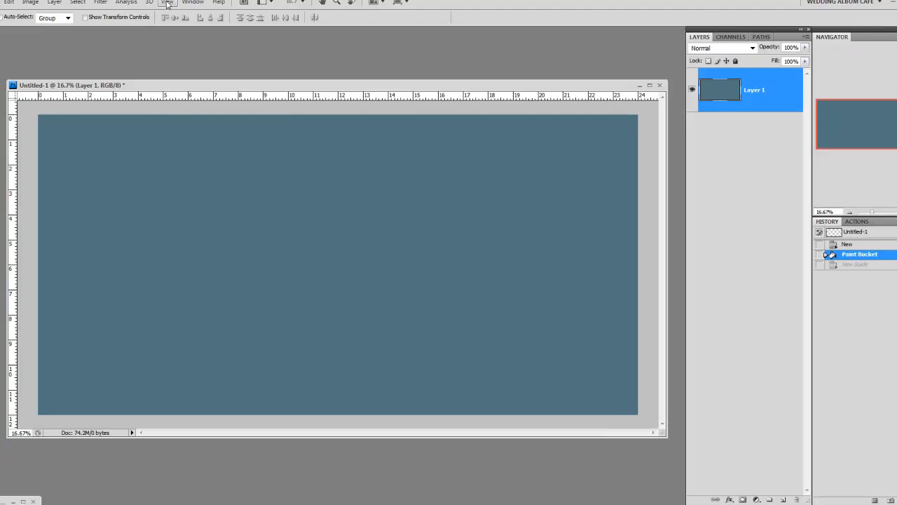
# - Add a vertical guide at the 50% position of the blue canvas
pyautogui.click(167, 2)
pyautogui.click(208, 280)
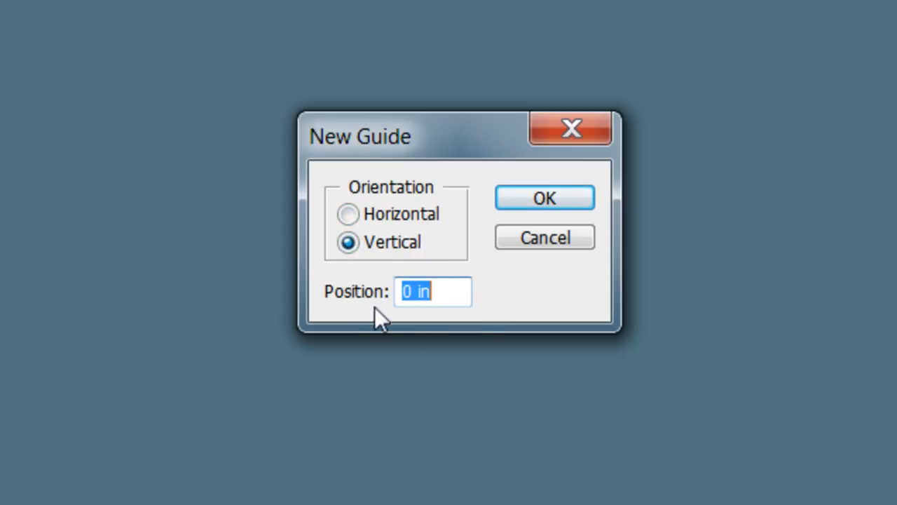
pyautogui.click(464, 288)
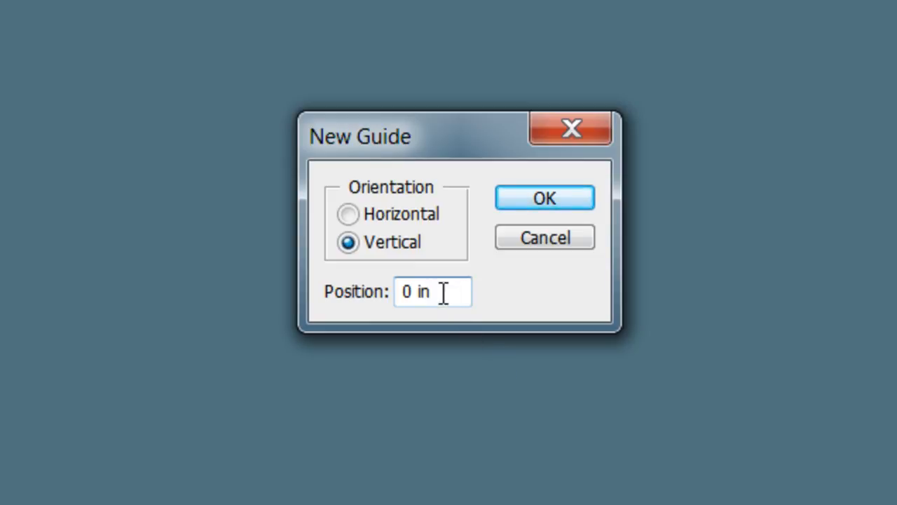
pyautogui.moveTo(436, 294); pyautogui.dragTo(397, 295)
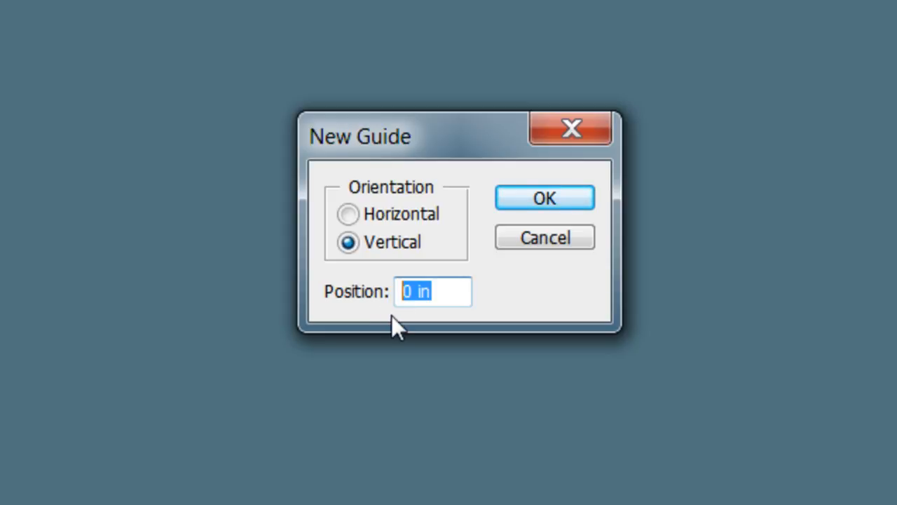
pyautogui.write('50')
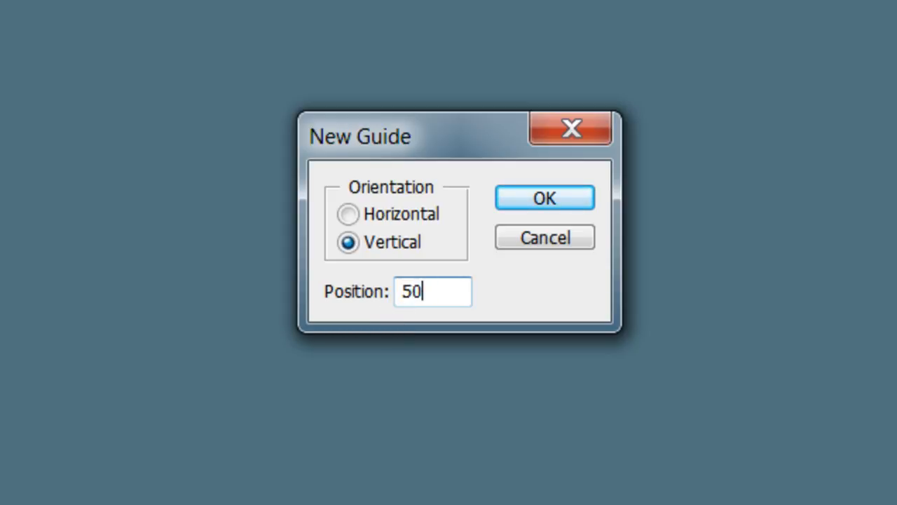
pyautogui.write('%')
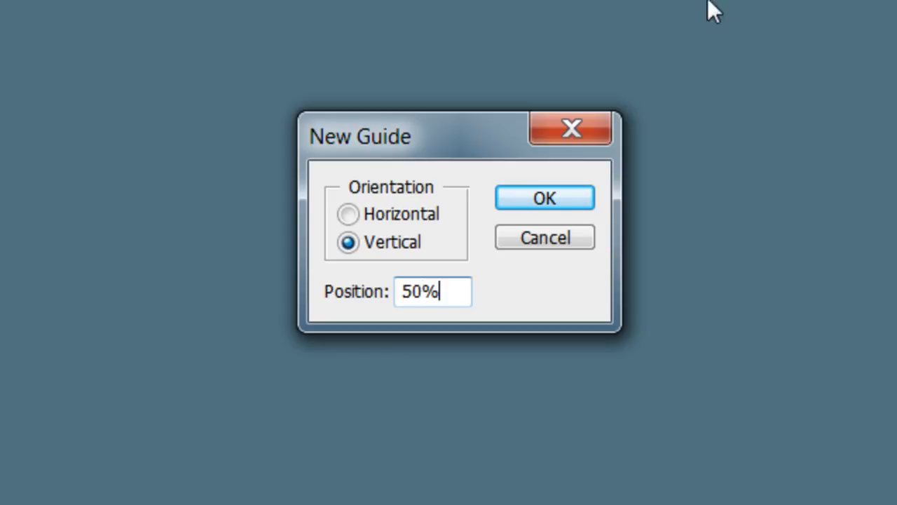
pyautogui.click(561, 195)
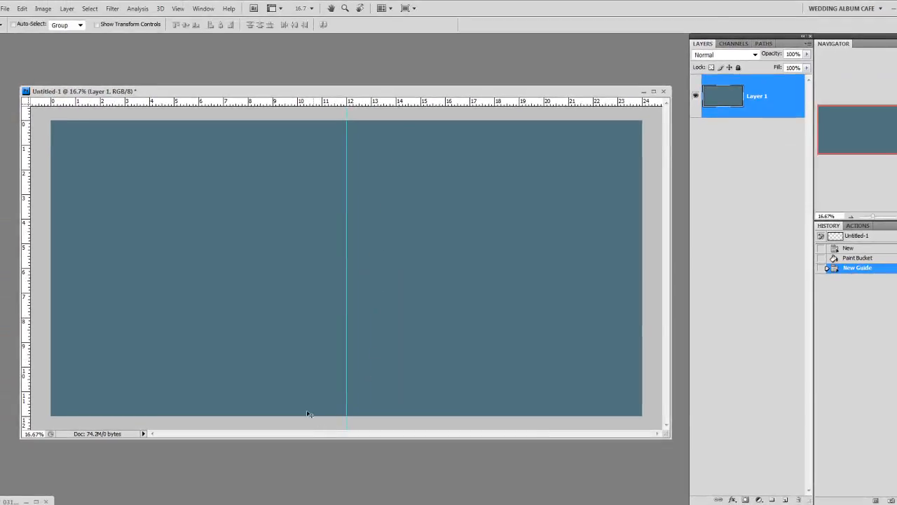
# - Add a horizontal guide at the 50% position of the canvas
pyautogui.click(179, 9)
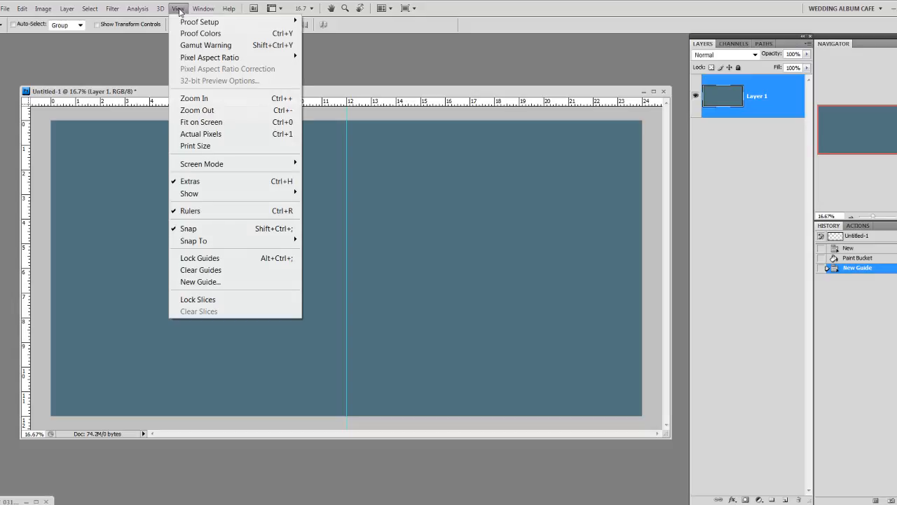
pyautogui.click(242, 282)
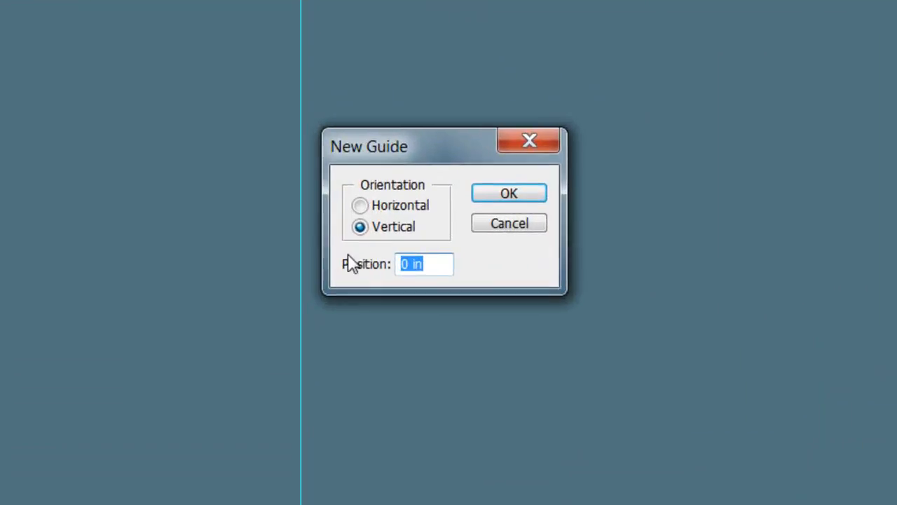
pyautogui.click(359, 206)
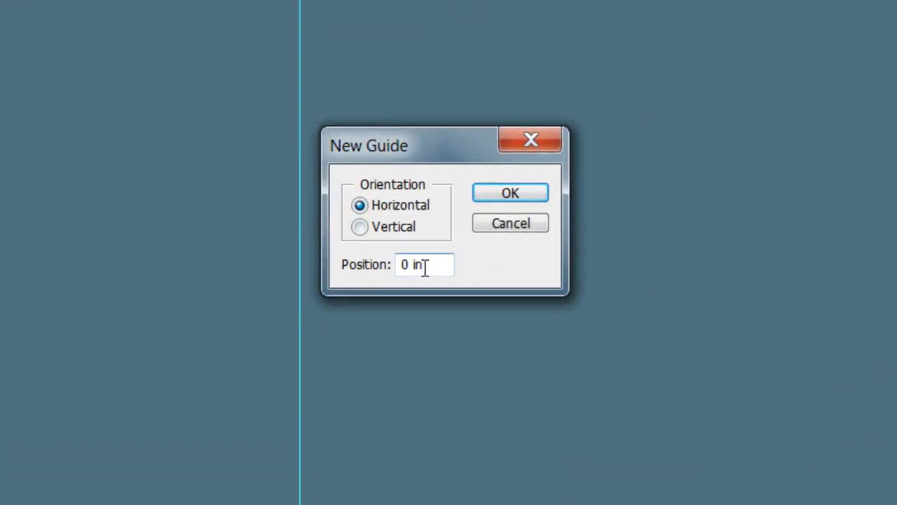
pyautogui.press('Tab')
pyautogui.write('50%')
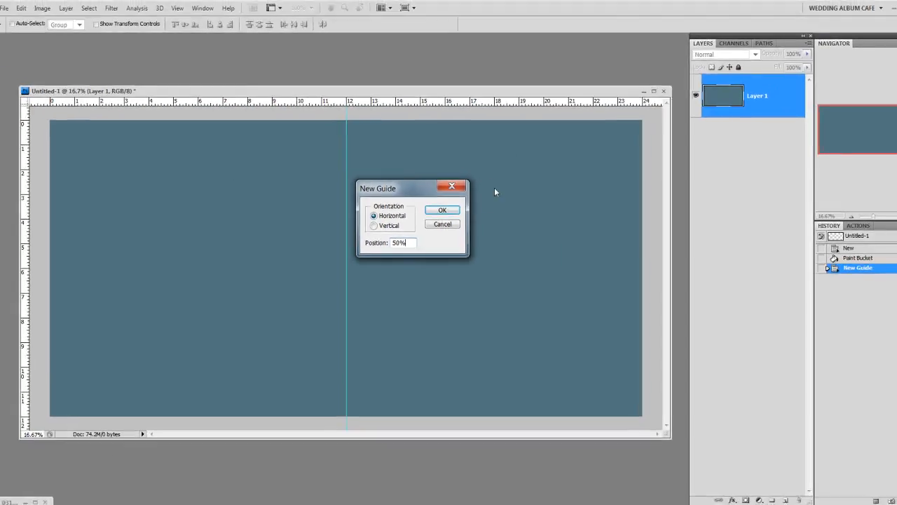
pyautogui.click(443, 210)
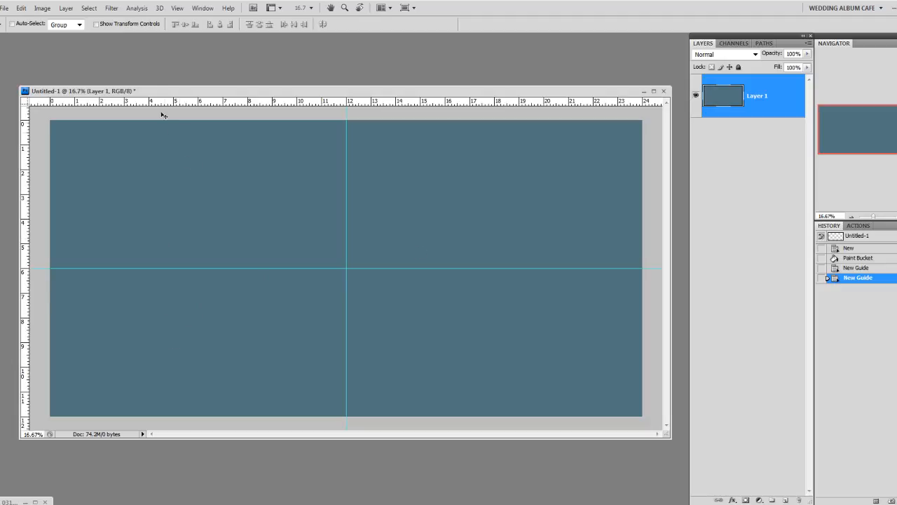
# - Add a vertical guide at the 25% position of the canvas
pyautogui.click(177, 9)
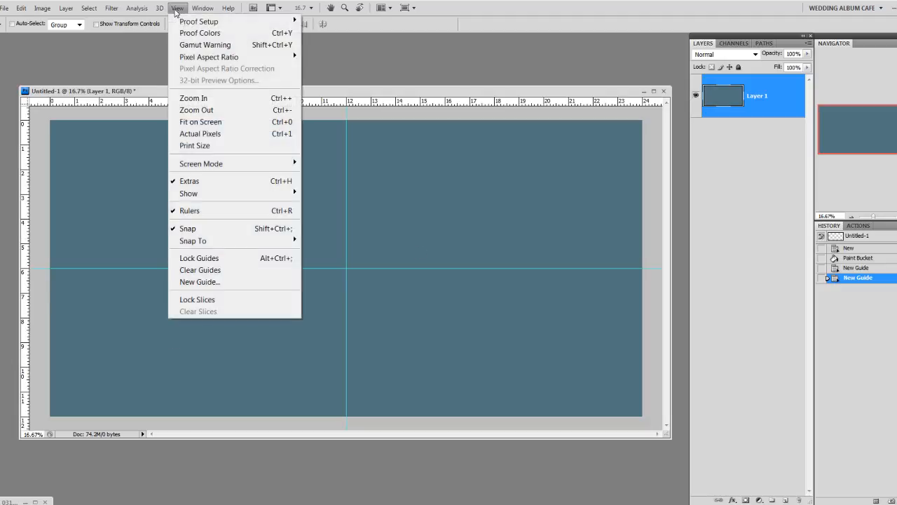
pyautogui.click(221, 282)
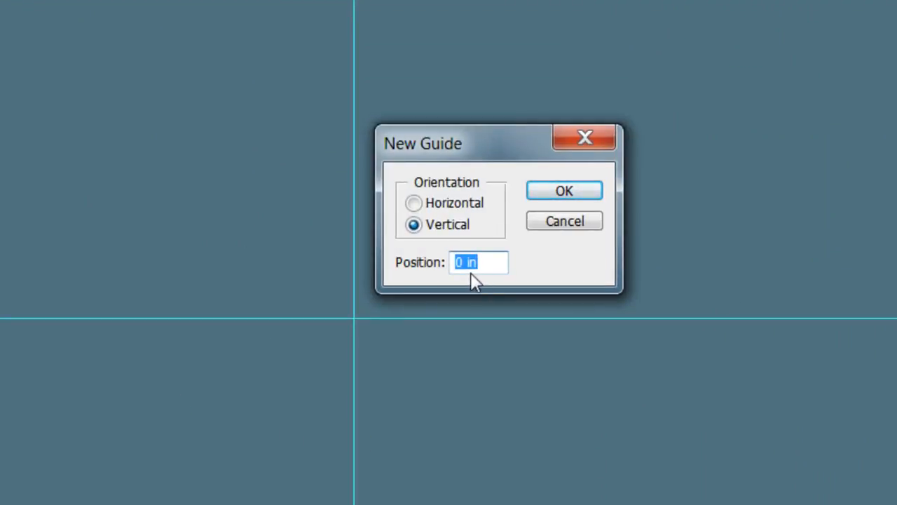
pyautogui.write('25%')
pyautogui.click(585, 199)
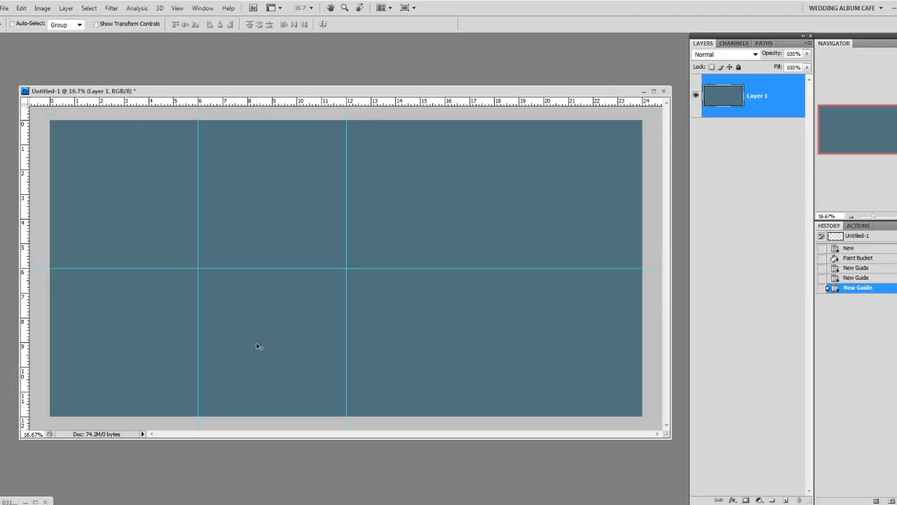
# - Add a vertical guide at the 75% position of the canvas
pyautogui.click(178, 10)
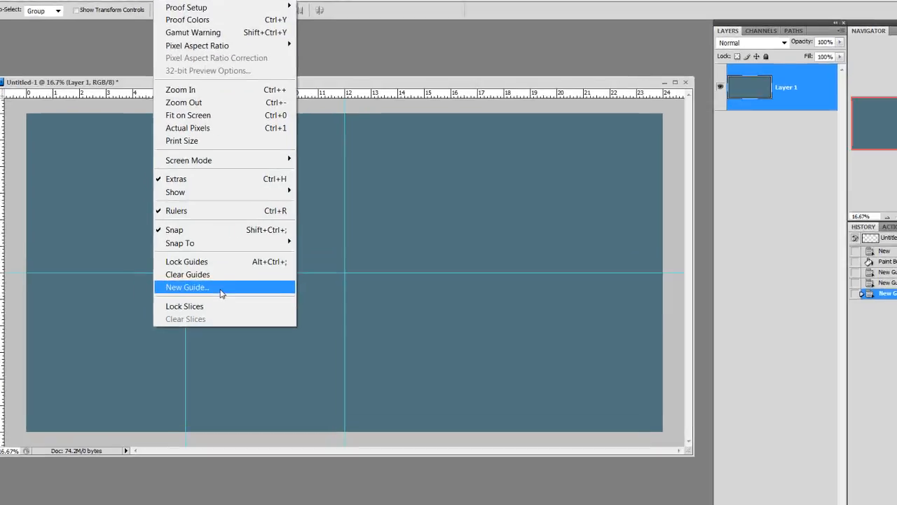
pyautogui.click(225, 282)
pyautogui.click(461, 288)
pyautogui.click(371, 288)
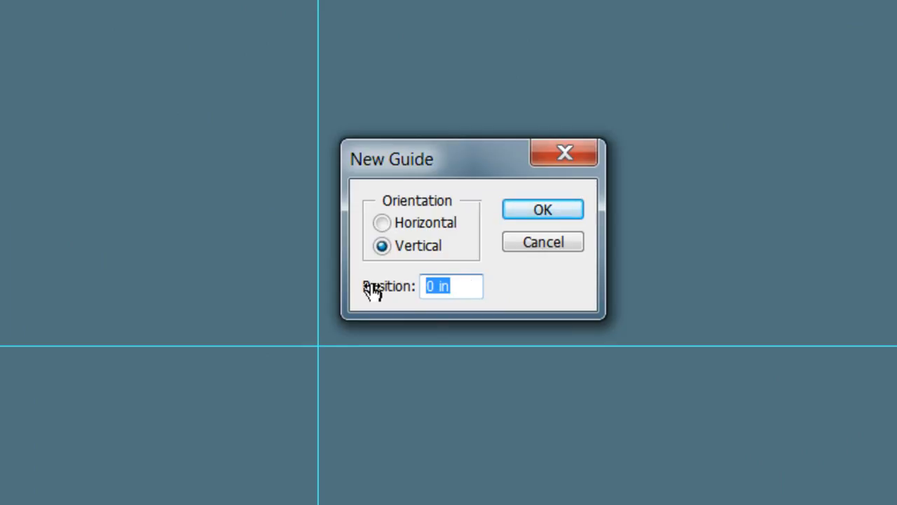
pyautogui.write('75%')
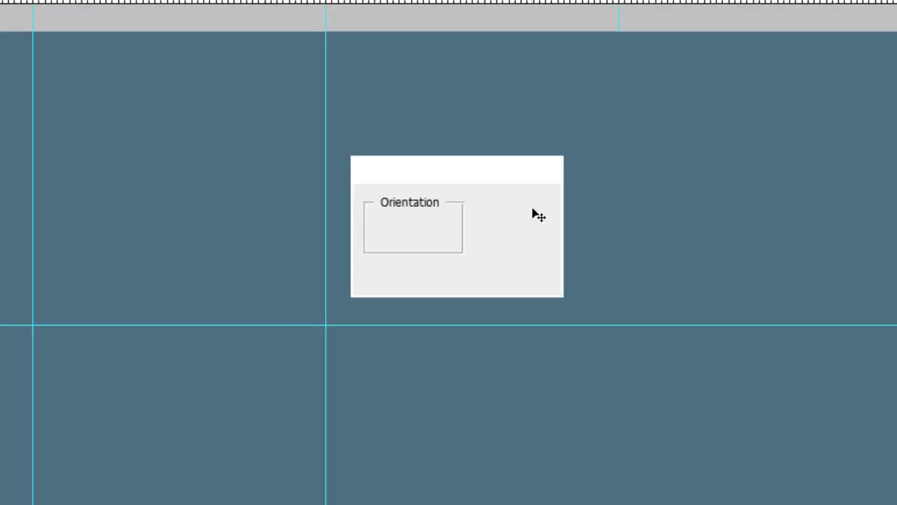
pyautogui.click(543, 209)
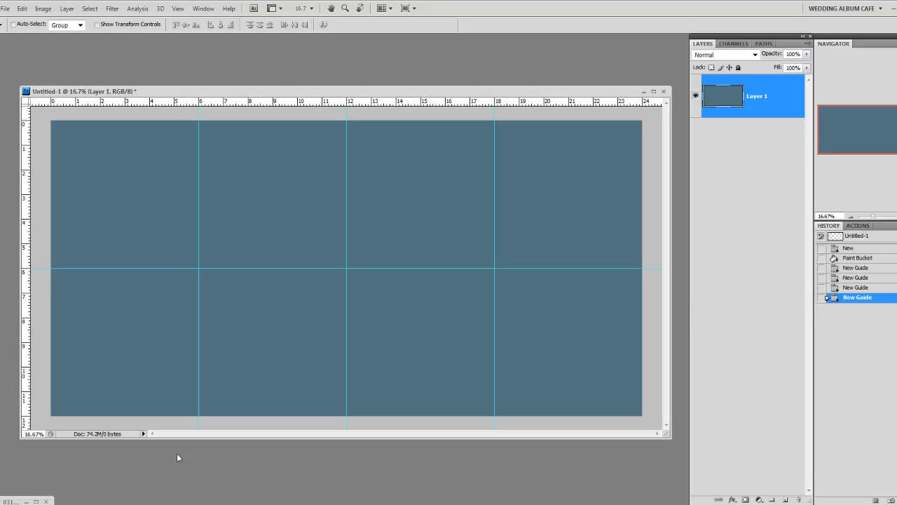
# - Create a new action set named "Creating Guides"
pyautogui.click(859, 226)
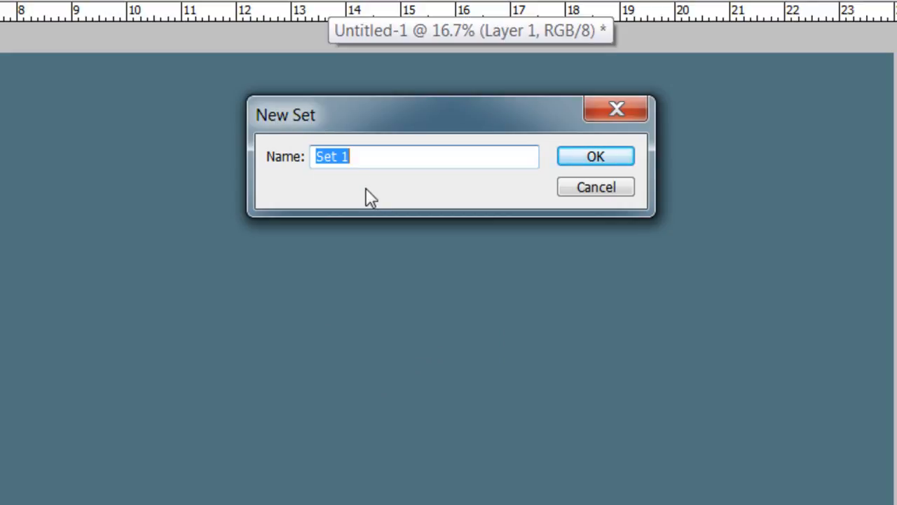
pyautogui.write('Create')
pyautogui.press('BackSpace')
pyautogui.write('ing Guides')
pyautogui.click(597, 161)
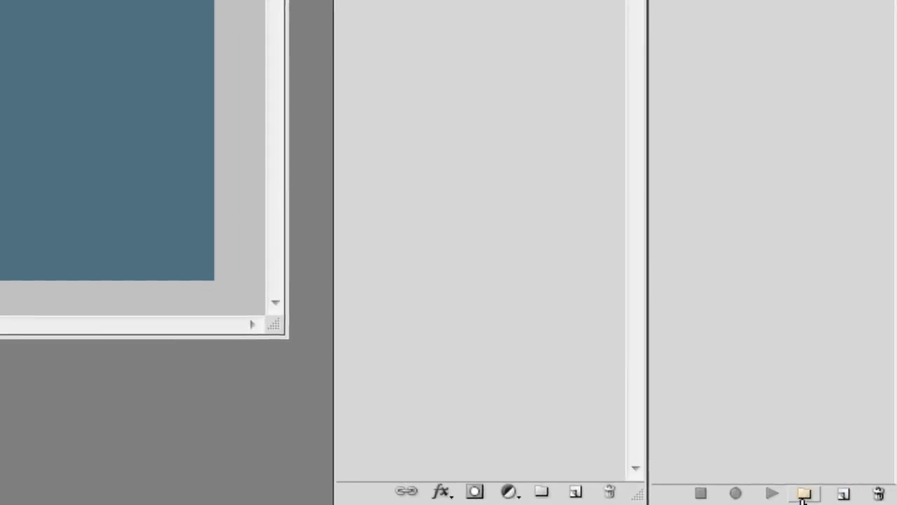
# - Start recording a new action named "Half - 50%" in the Creating Guides set, with function key and color left at None
pyautogui.click(842, 495)
pyautogui.click(843, 497)
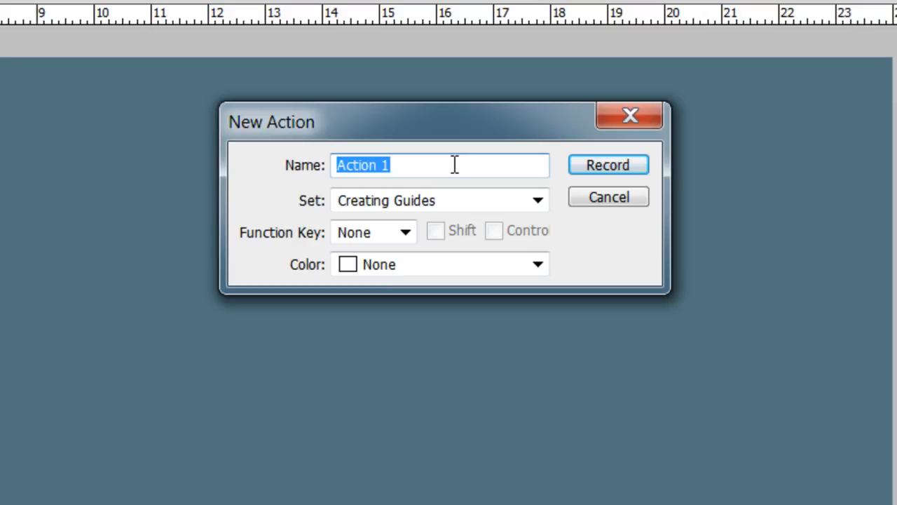
pyautogui.write('H')
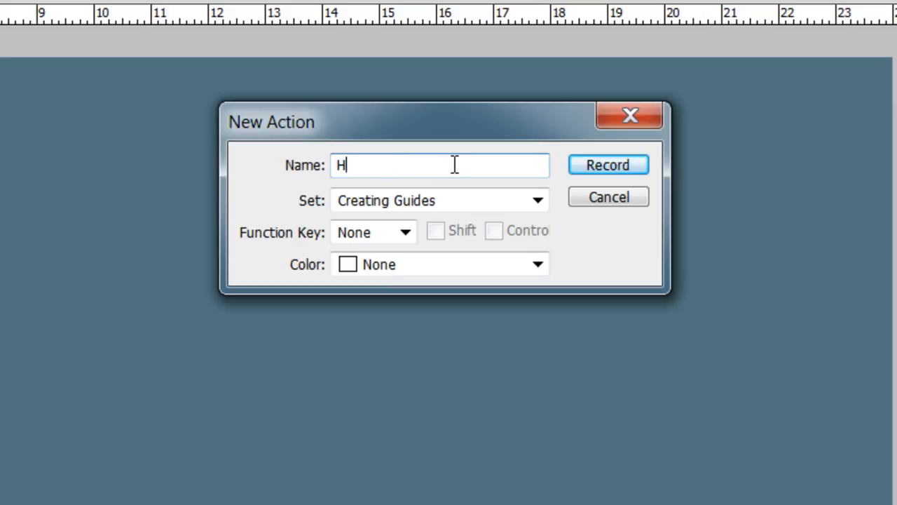
pyautogui.write('alf - 50%')
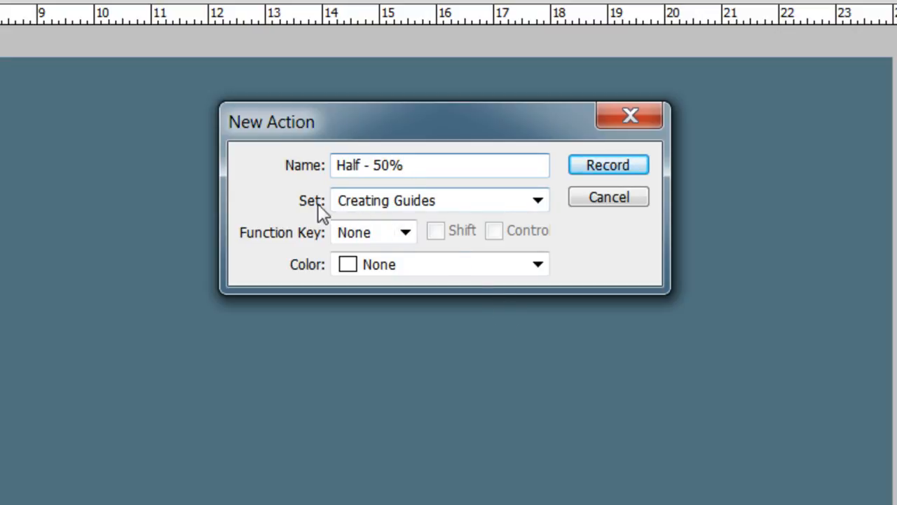
pyautogui.click(406, 239)
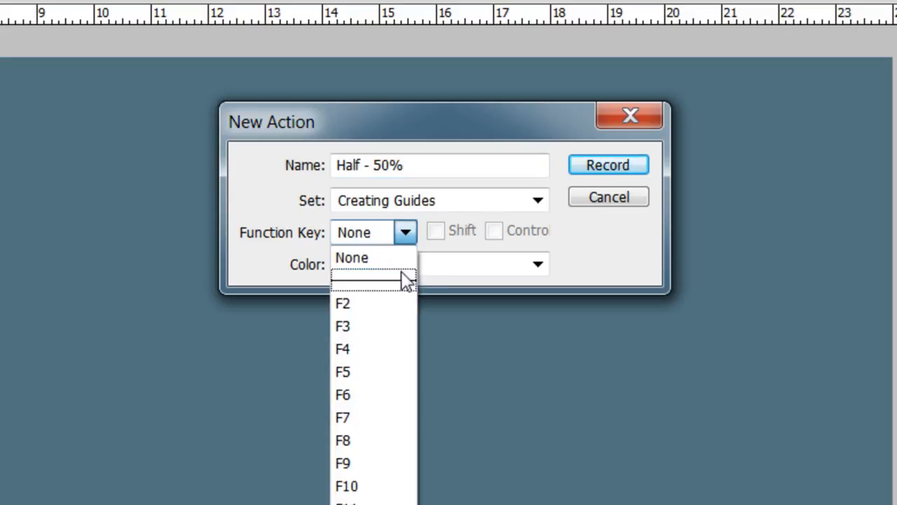
pyautogui.click(421, 257)
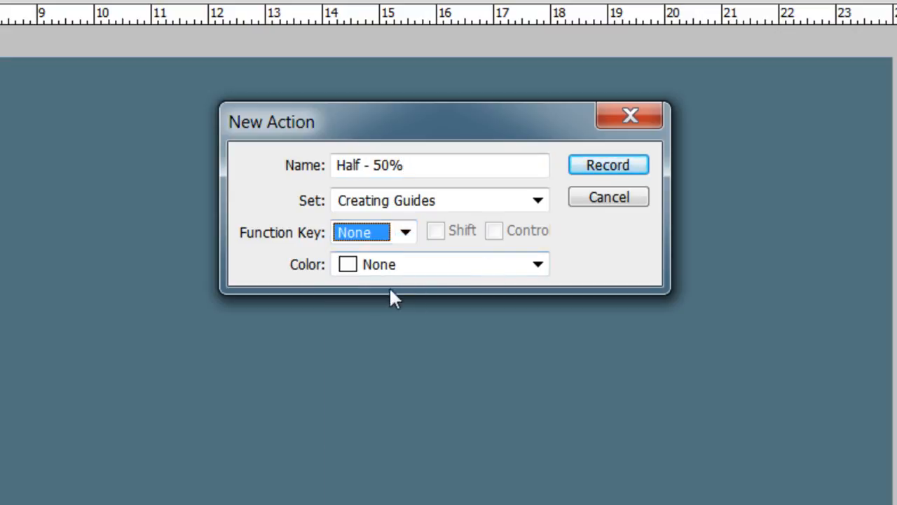
pyautogui.click(539, 272)
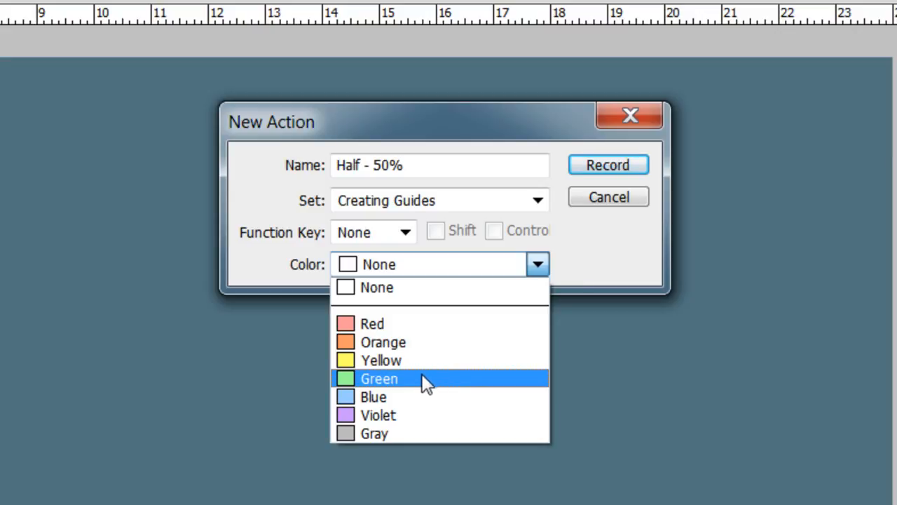
pyautogui.click(584, 226)
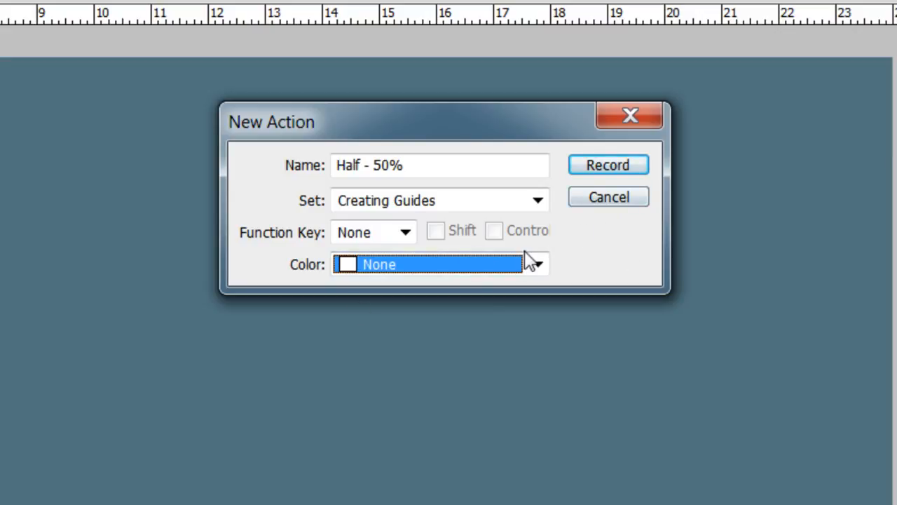
pyautogui.click(608, 167)
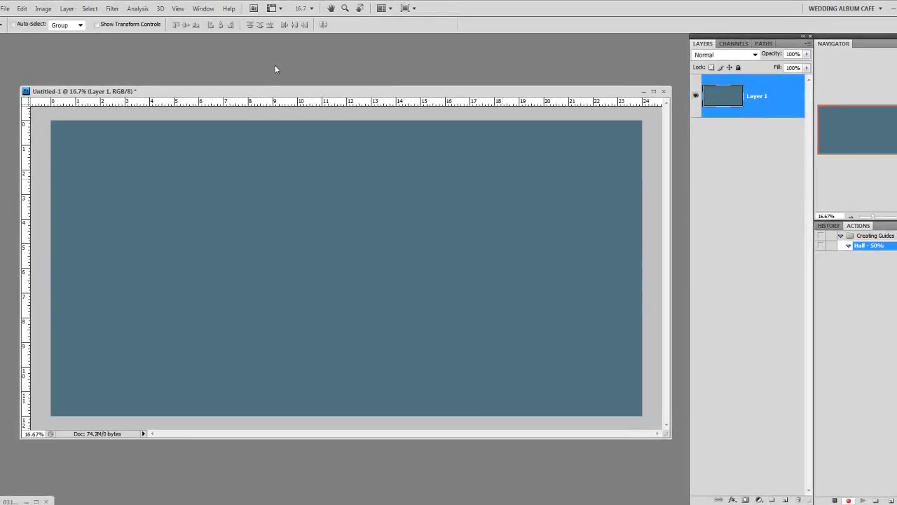
# - Record a new vertical guide at 50% in the Half - 50% action
pyautogui.click(178, 10)
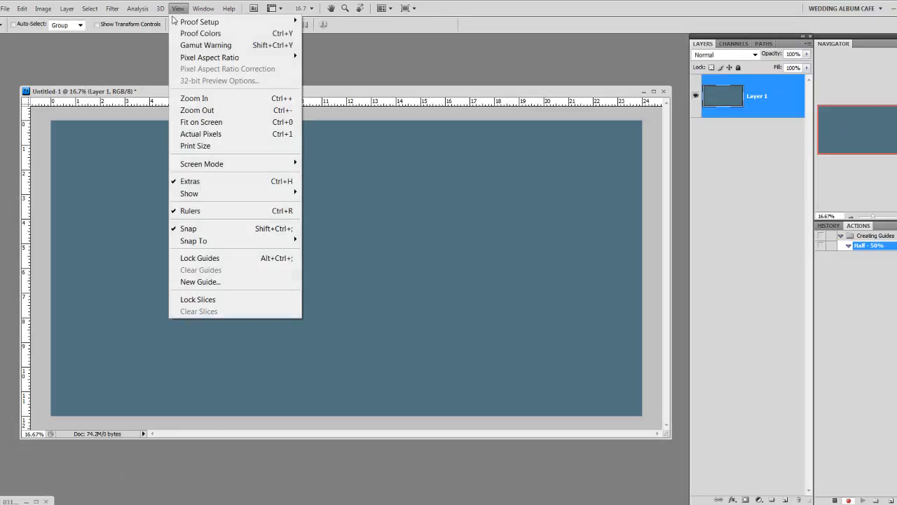
pyautogui.click(234, 283)
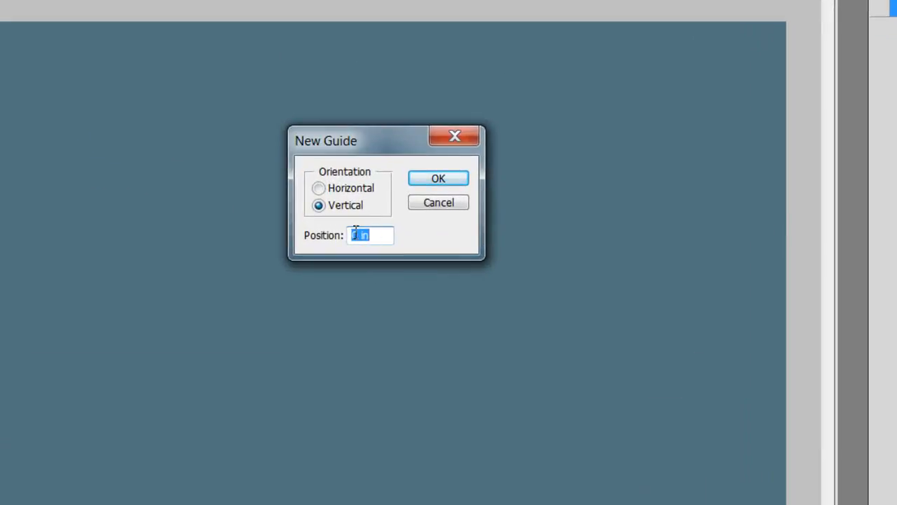
pyautogui.write('50%')
pyautogui.click(439, 178)
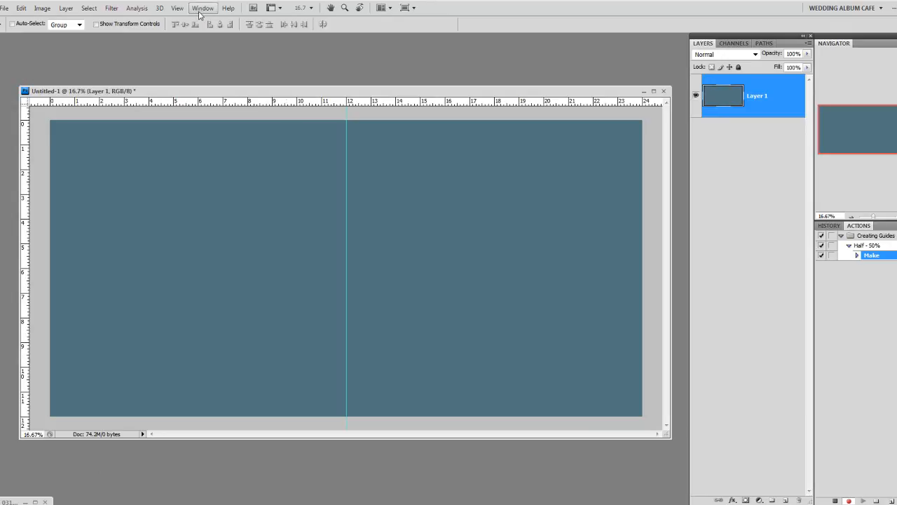
# - Record a new horizontal guide at 50% in the Half - 50% action and stop recording
pyautogui.click(177, 9)
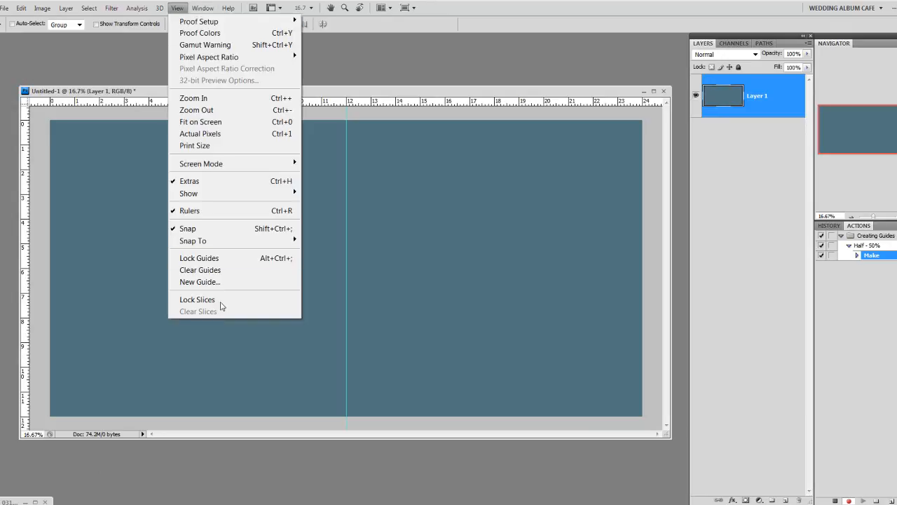
pyautogui.click(239, 284)
pyautogui.click(378, 216)
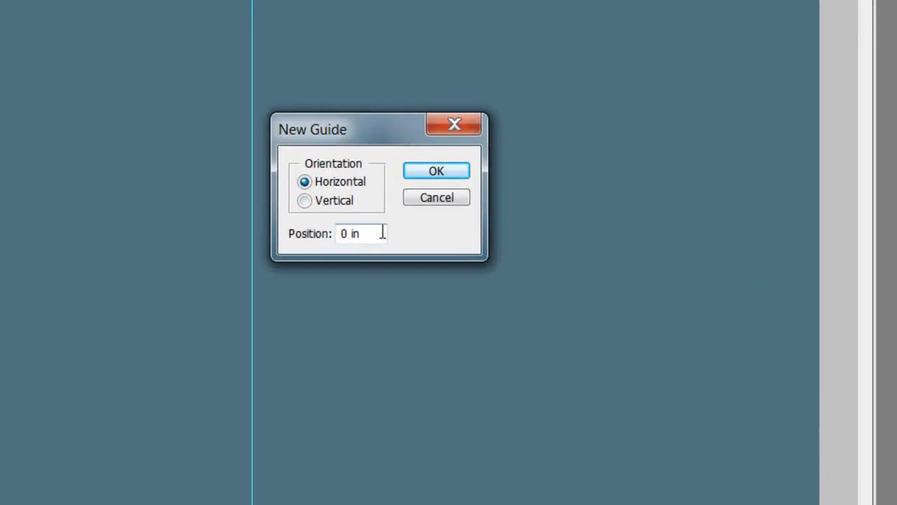
pyautogui.moveTo(382, 234); pyautogui.dragTo(315, 237)
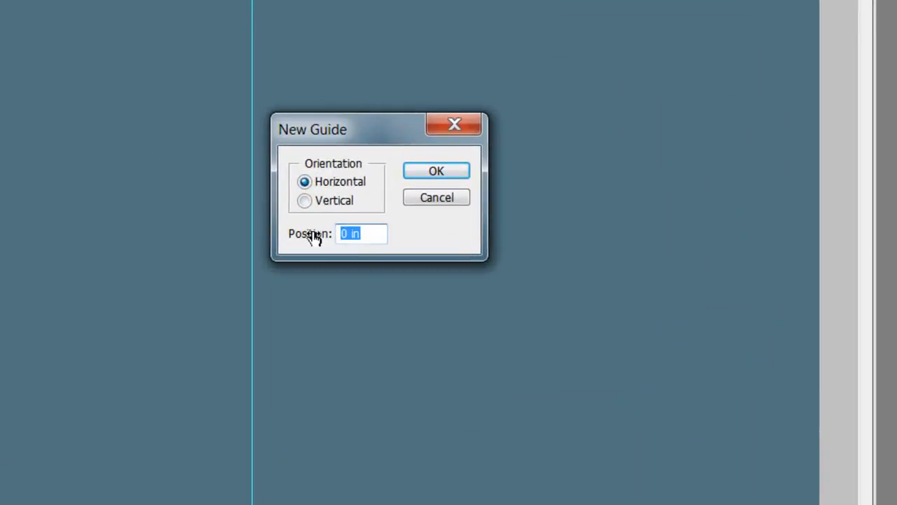
pyautogui.write('50')
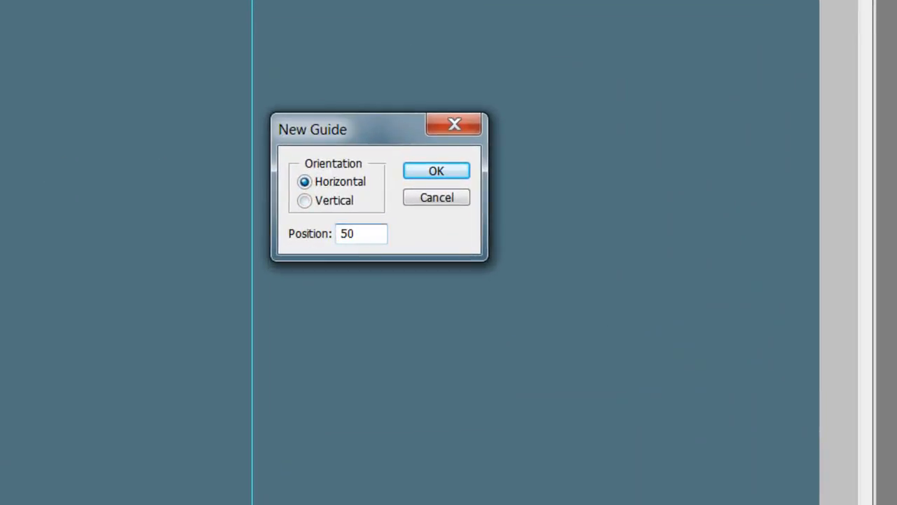
pyautogui.write('%')
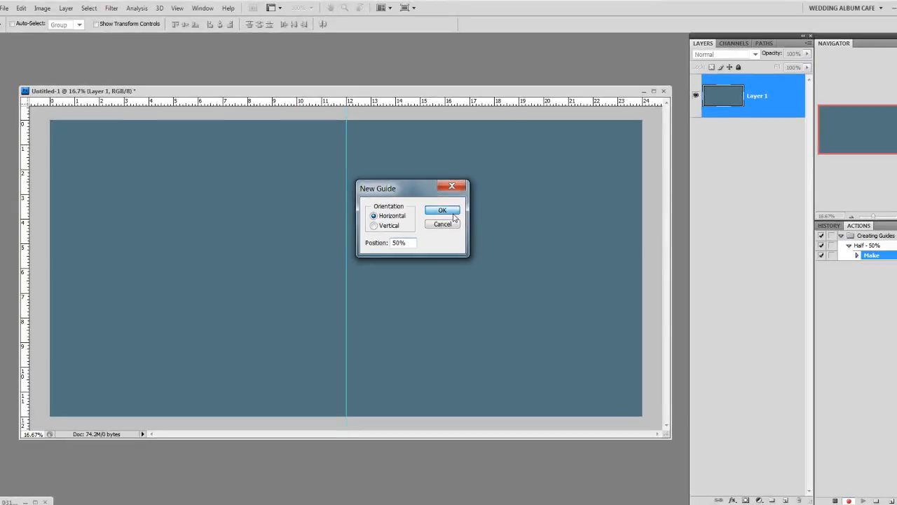
pyautogui.click(443, 211)
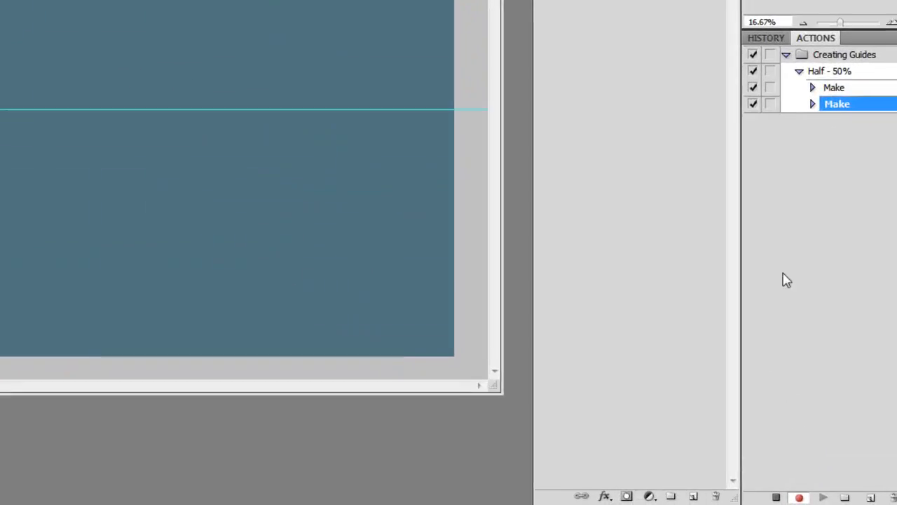
pyautogui.click(767, 496)
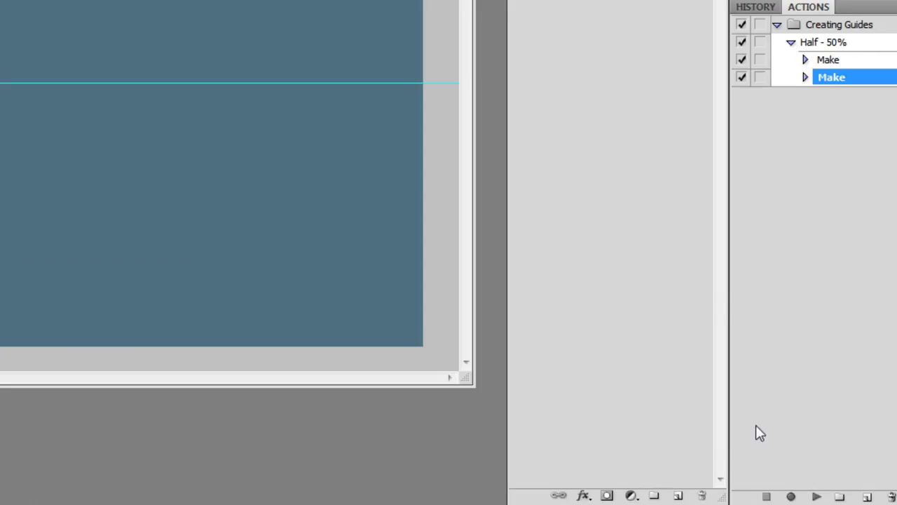
# - Revert the document to its Paint Bucket history state and play the Half - 50% action to recreate the guides
pyautogui.click(769, 8)
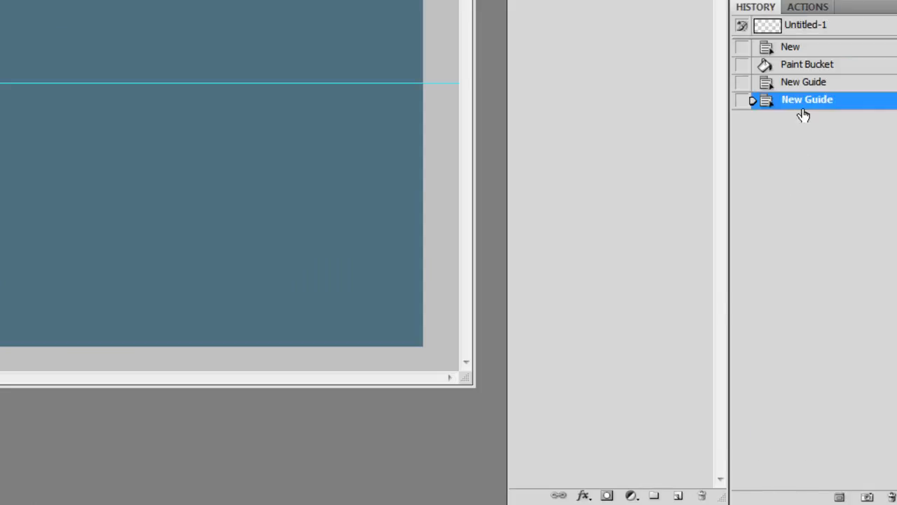
pyautogui.click(816, 64)
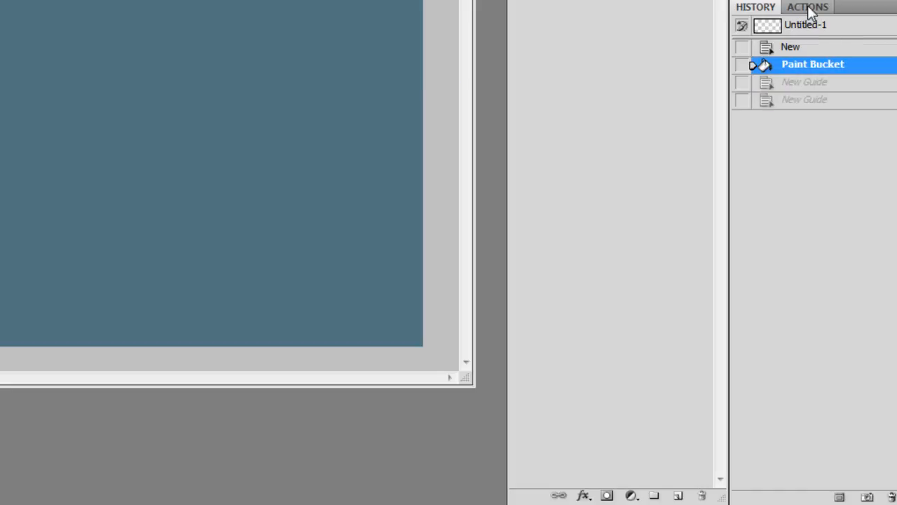
pyautogui.click(810, 7)
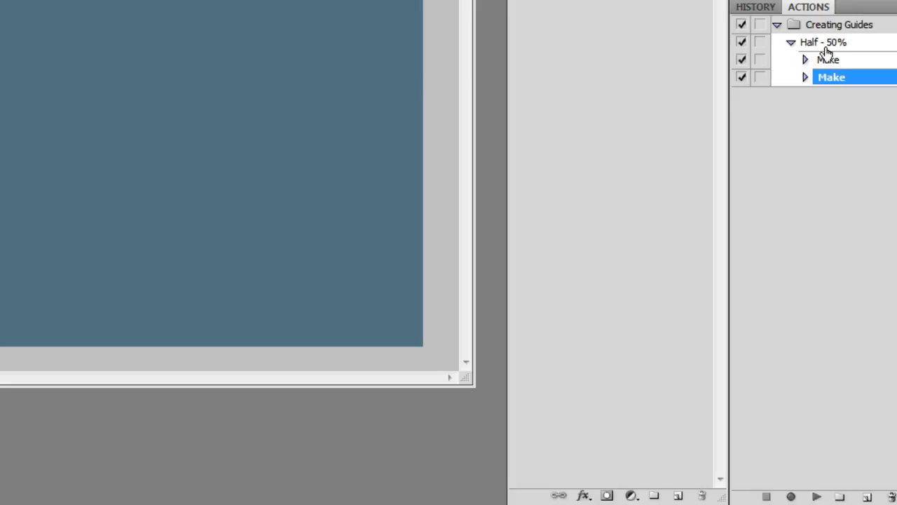
pyautogui.click(833, 44)
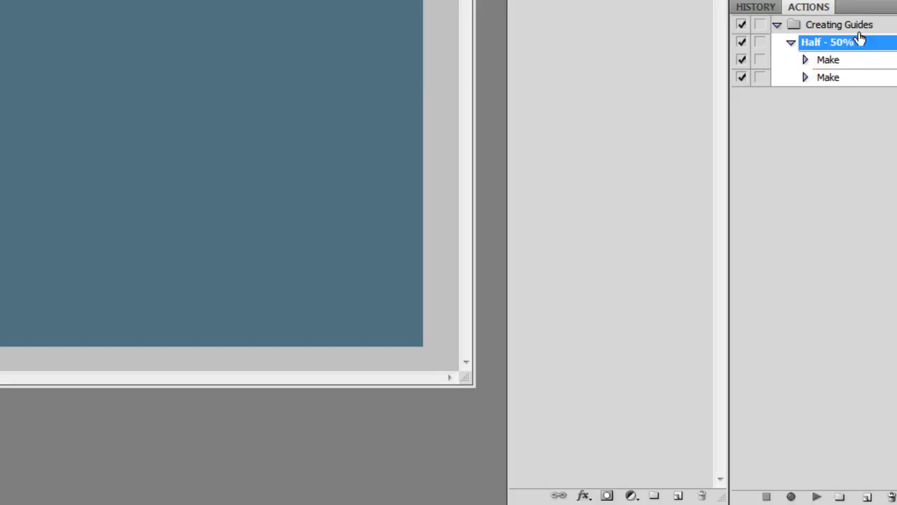
pyautogui.click(817, 497)
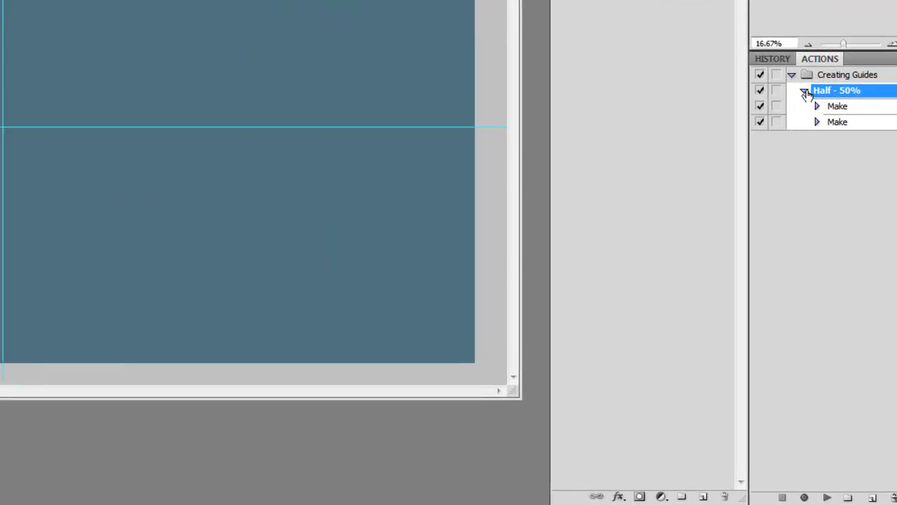
# - Collapse the Half - 50% action and start recording a new action named "Quarter - 25%" in the Creating Guides set
pyautogui.click(805, 92)
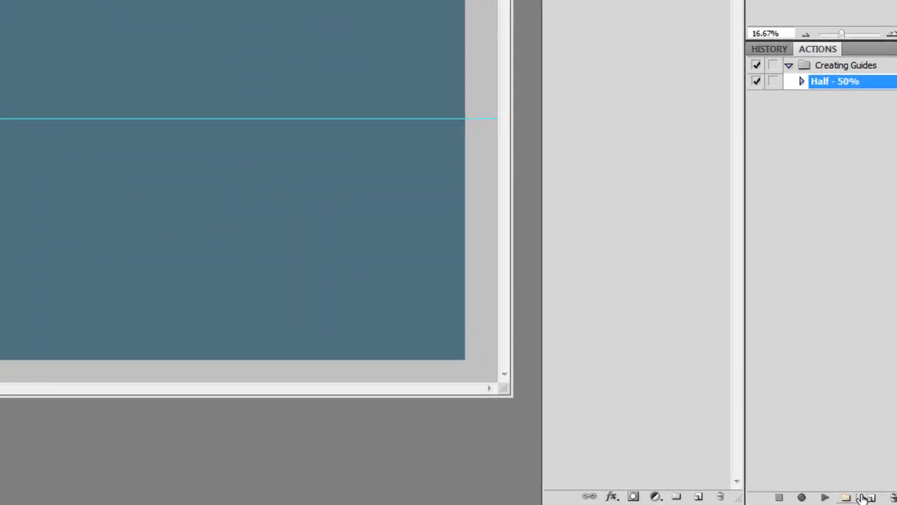
pyautogui.click(845, 69)
pyautogui.click(872, 497)
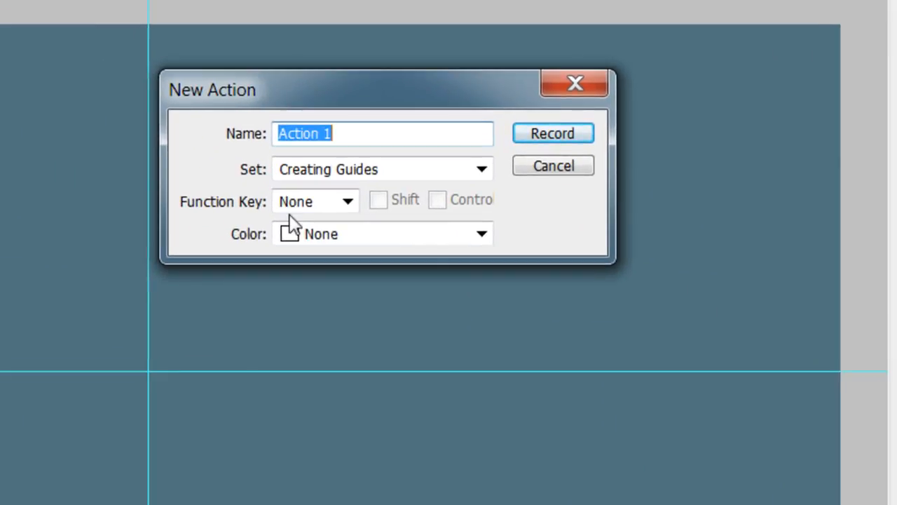
pyautogui.write('Qua')
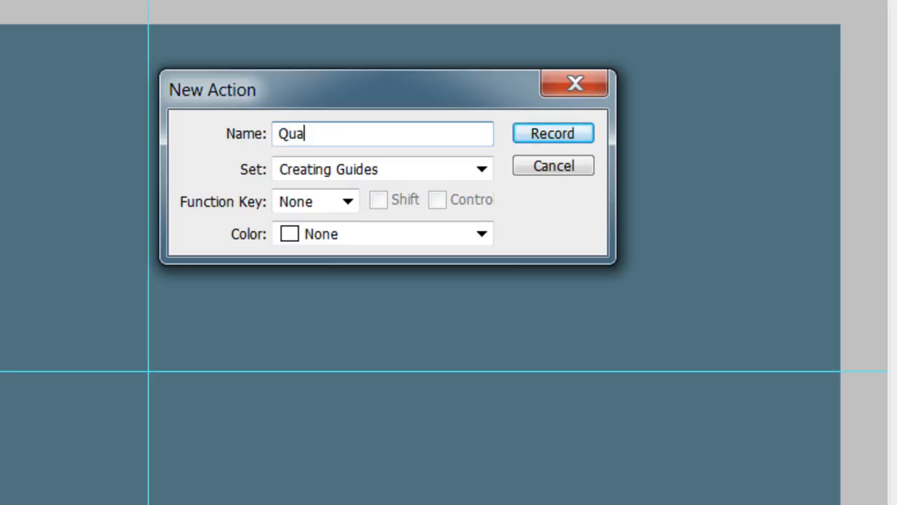
pyautogui.write('rter - 25%')
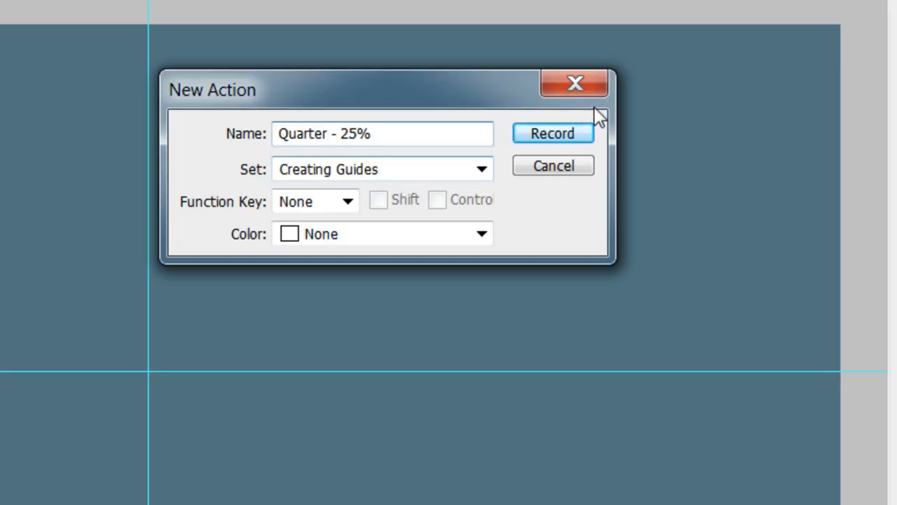
pyautogui.click(549, 134)
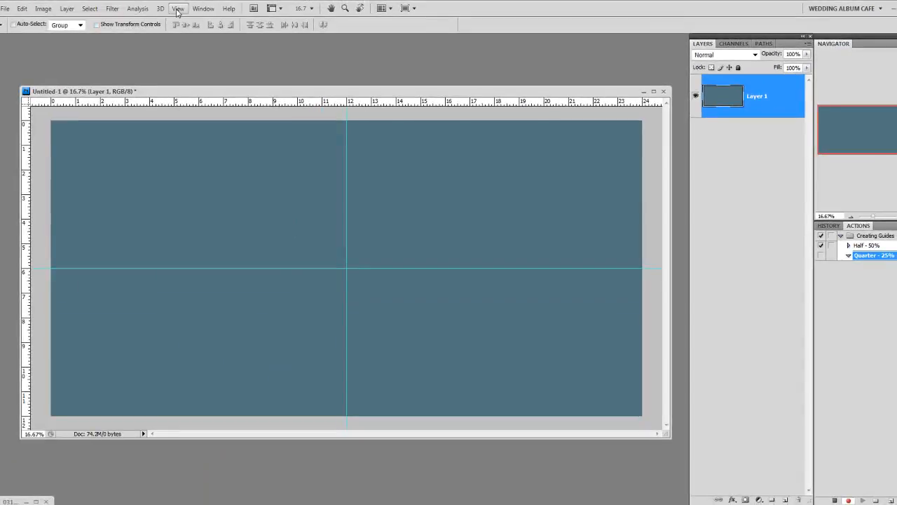
# - Record a new vertical guide at 25% in the Quarter - 25% action
pyautogui.click(178, 9)
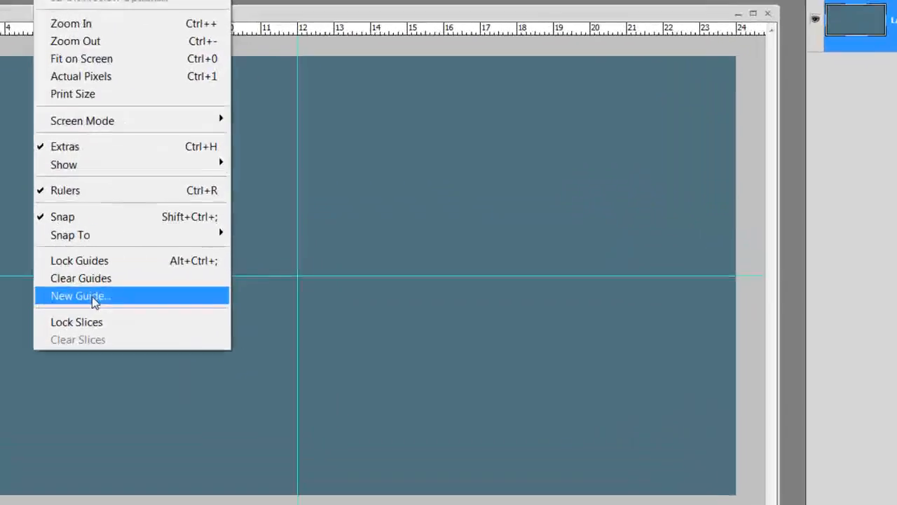
pyautogui.click(197, 286)
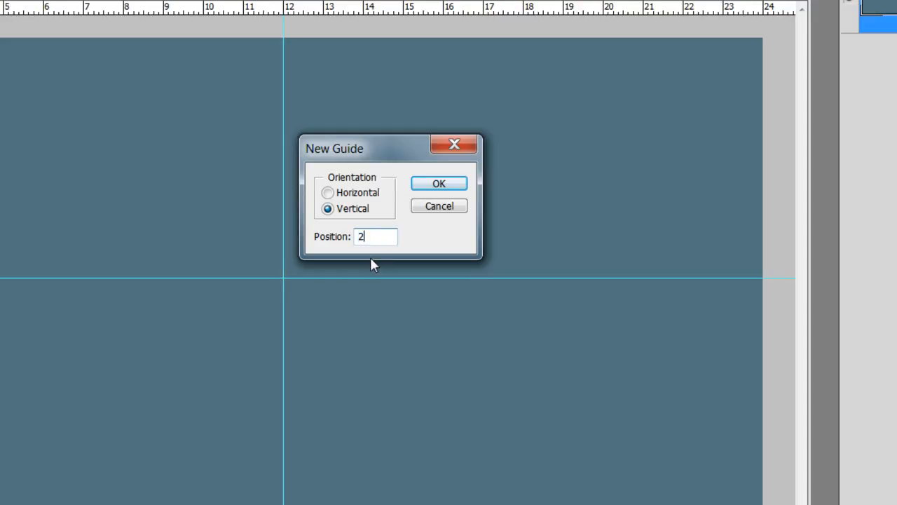
pyautogui.write('25%')
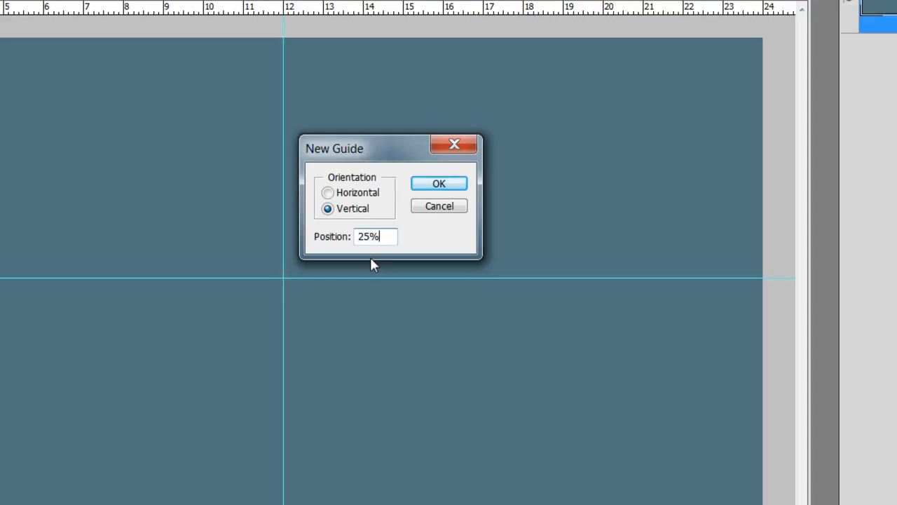
pyautogui.click(442, 184)
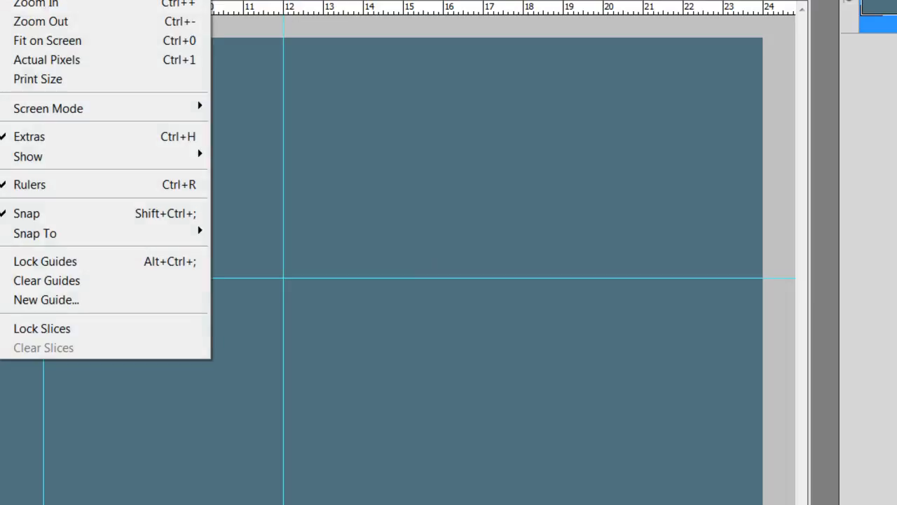
# - Record a new vertical guide at 75% in the Quarter - 25% action and stop recording
pyautogui.click(118, 303)
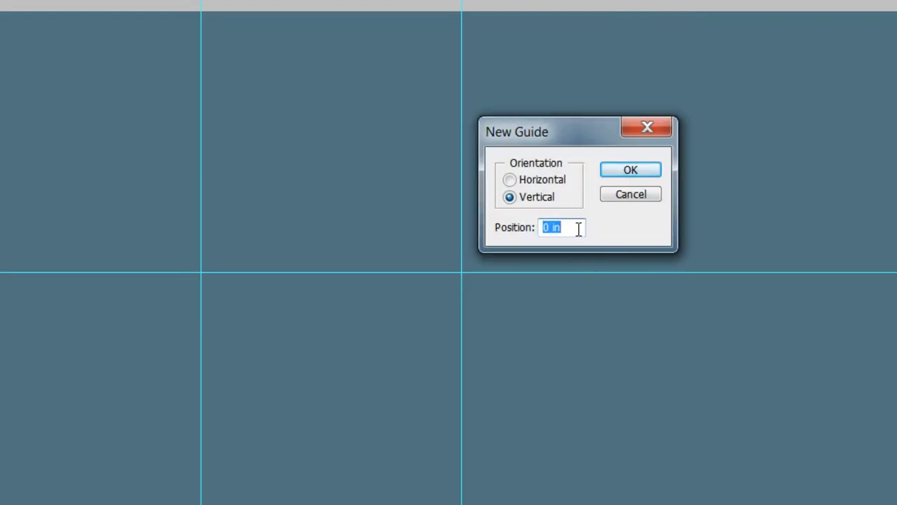
pyautogui.write('75')
pyautogui.click(631, 170)
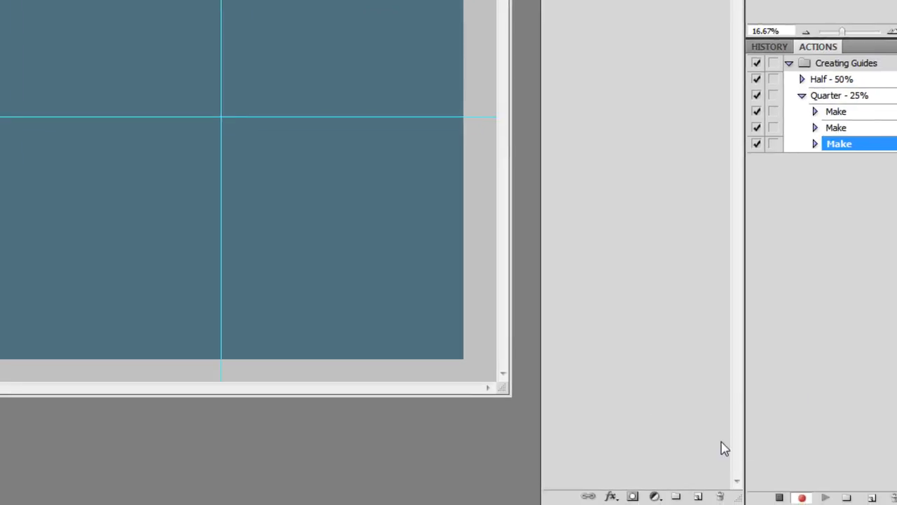
pyautogui.click(780, 498)
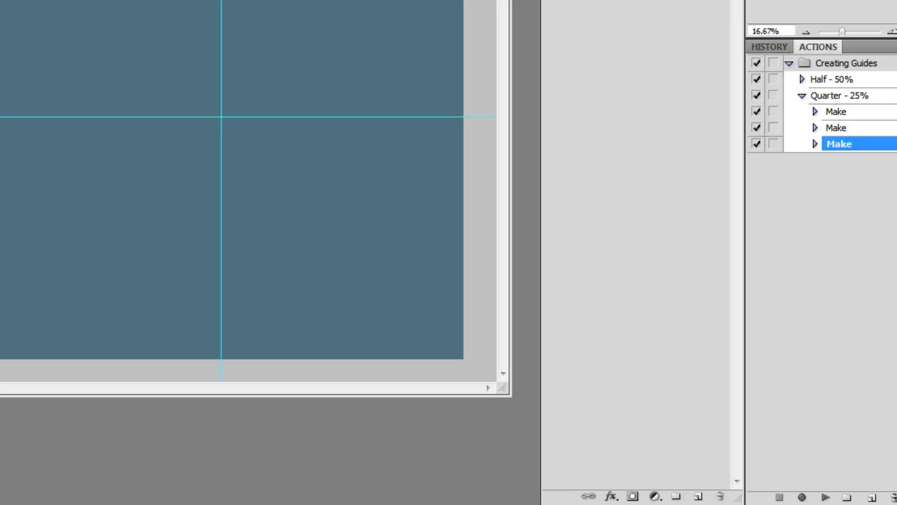
# - Collapse the Quarter - 25% action and save the Creating Guides action set to disk as Creating Guides.atn
pyautogui.click(802, 96)
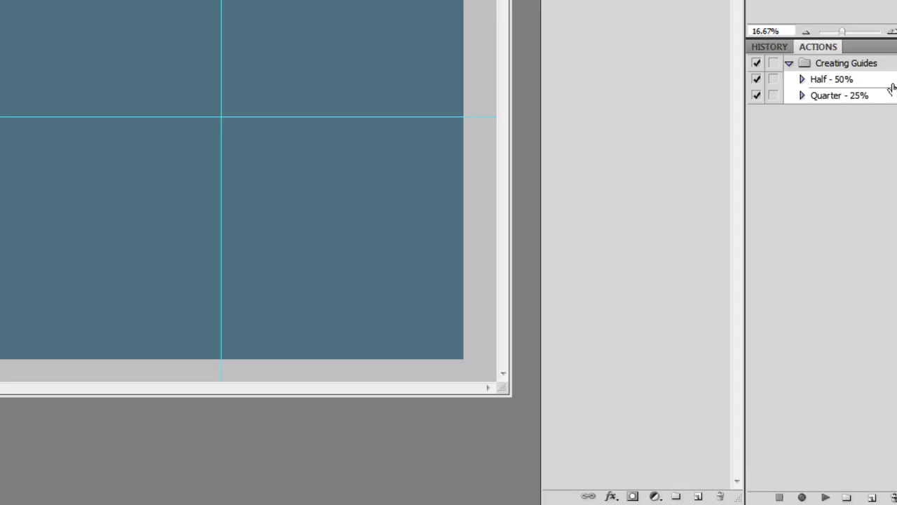
pyautogui.click(831, 65)
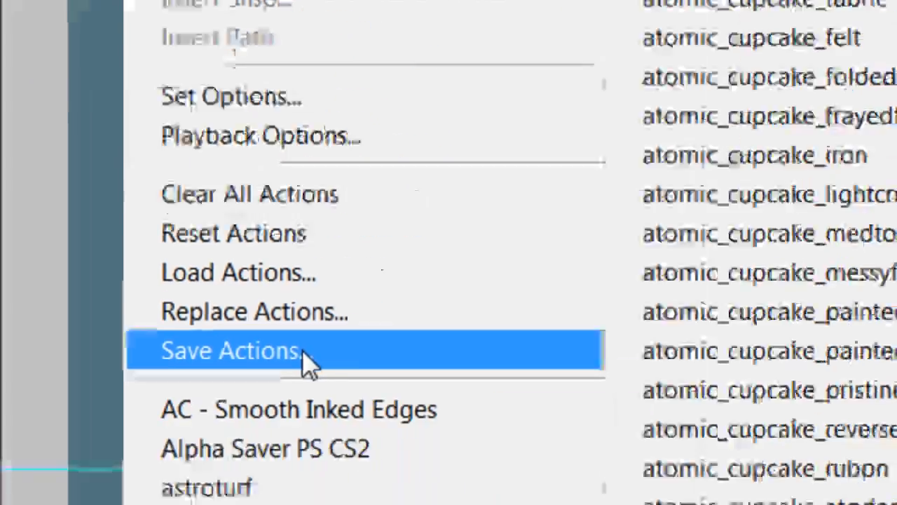
pyautogui.click(544, 474)
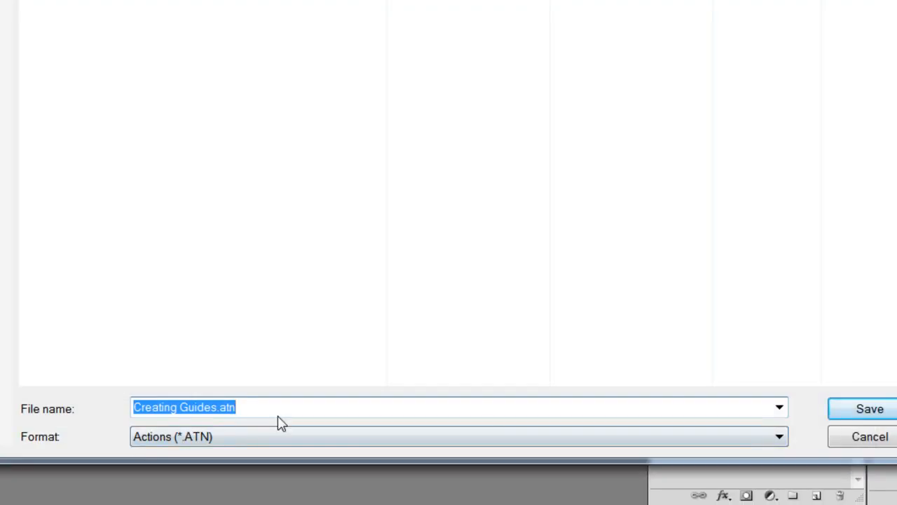
pyautogui.click(870, 412)
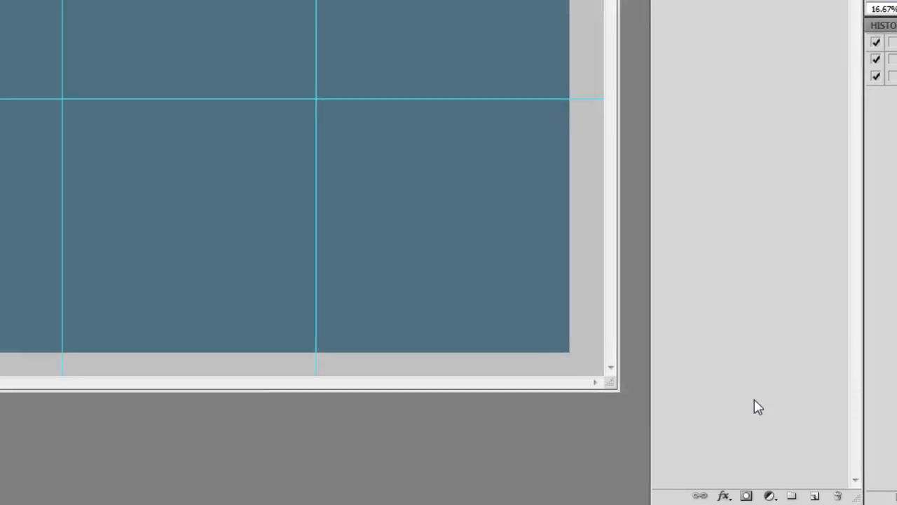